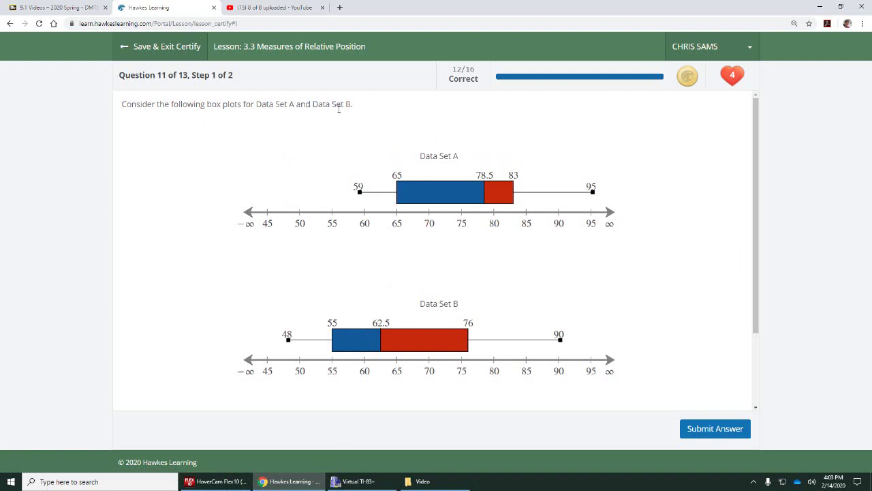
# - Answer Data Set A as having the largest value, submit, and continue to Step 2
pyautogui.scroll(-2, 442, 175)
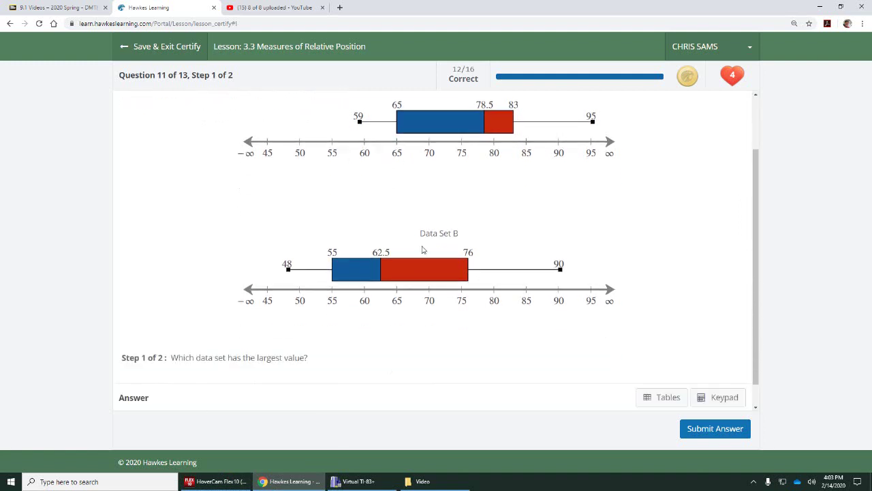
pyautogui.scroll(-1, 421, 227)
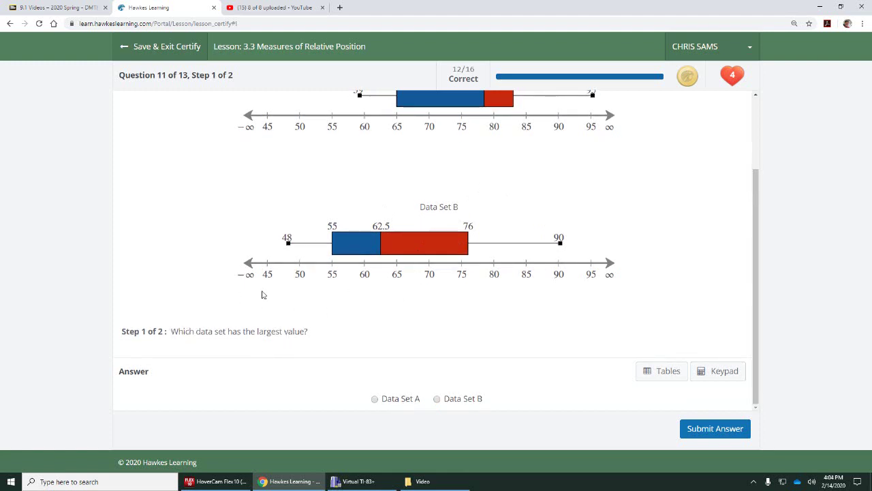
pyautogui.scroll(1, 276, 290)
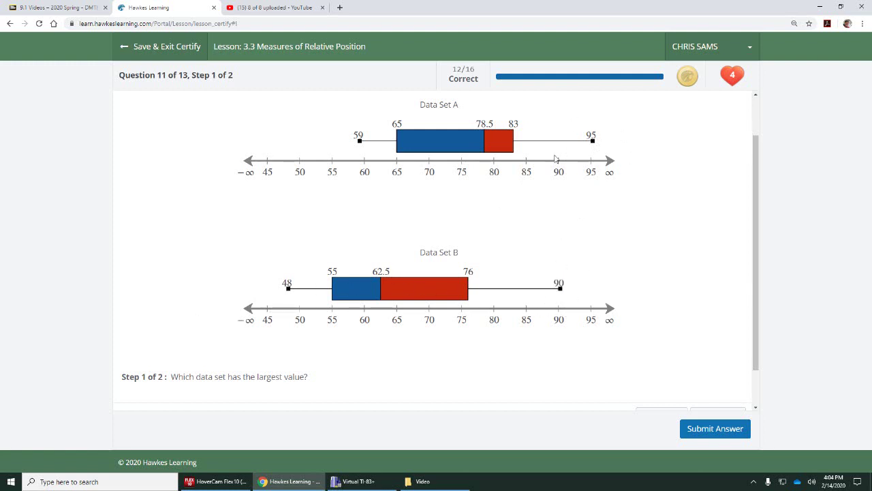
pyautogui.scroll(-1, 401, 321)
pyautogui.scroll(-1, 401, 320)
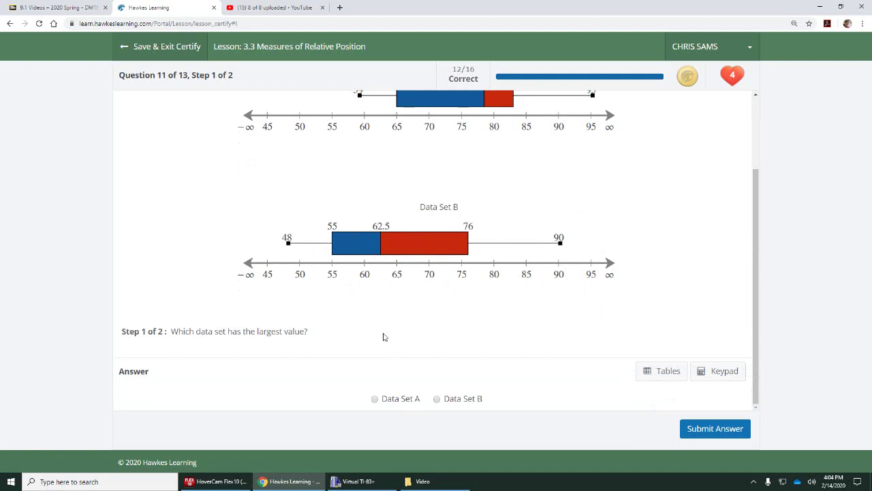
pyautogui.click(374, 399)
pyautogui.click(716, 428)
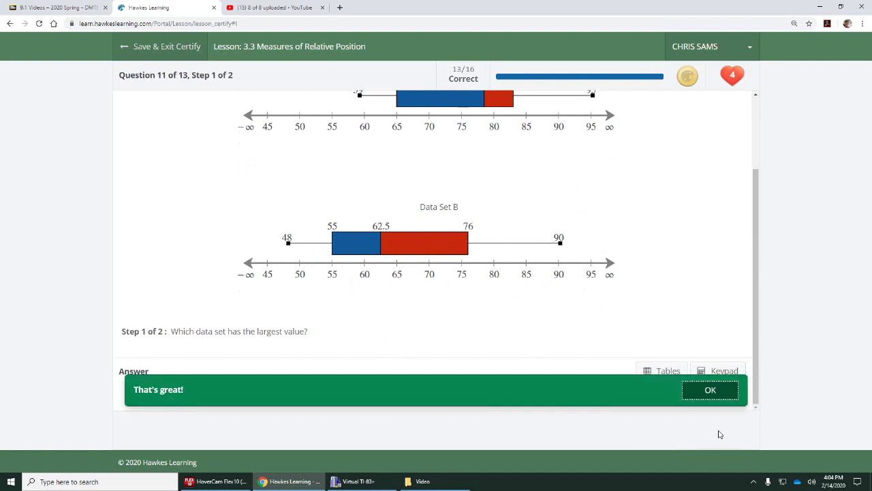
pyautogui.click(724, 394)
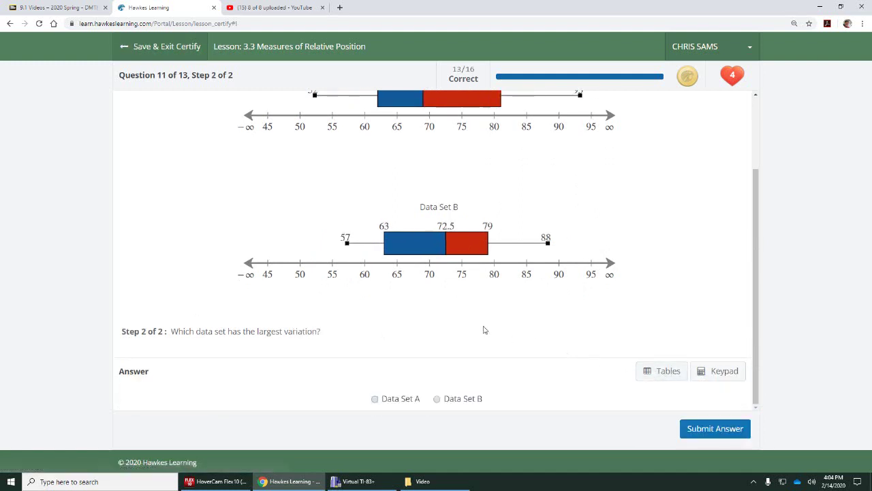
# - Restore the browser window to a smaller size to reveal the camera feed
pyautogui.scroll(3, 451, 322)
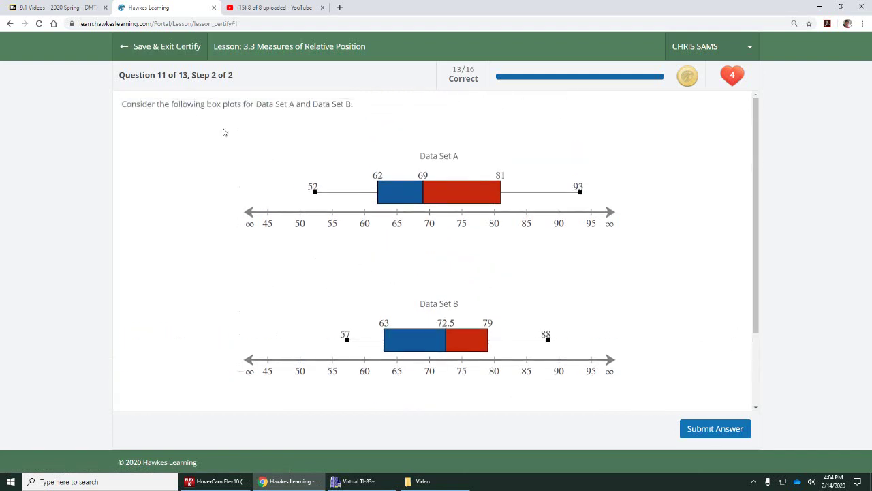
pyautogui.scroll(-3, 243, 214)
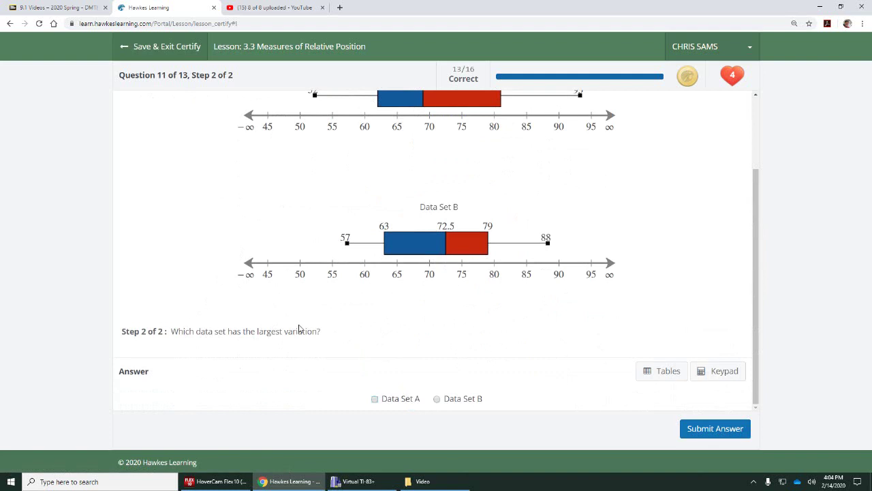
pyautogui.scroll(3, 379, 259)
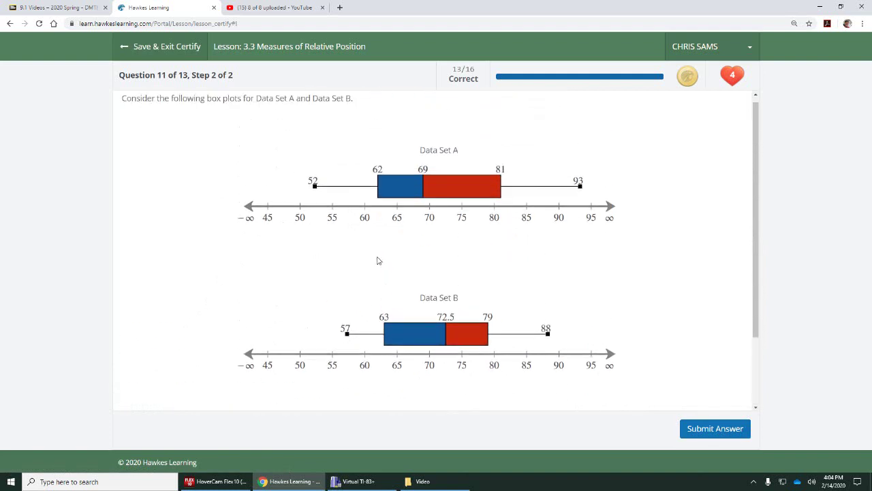
pyautogui.click(841, 5)
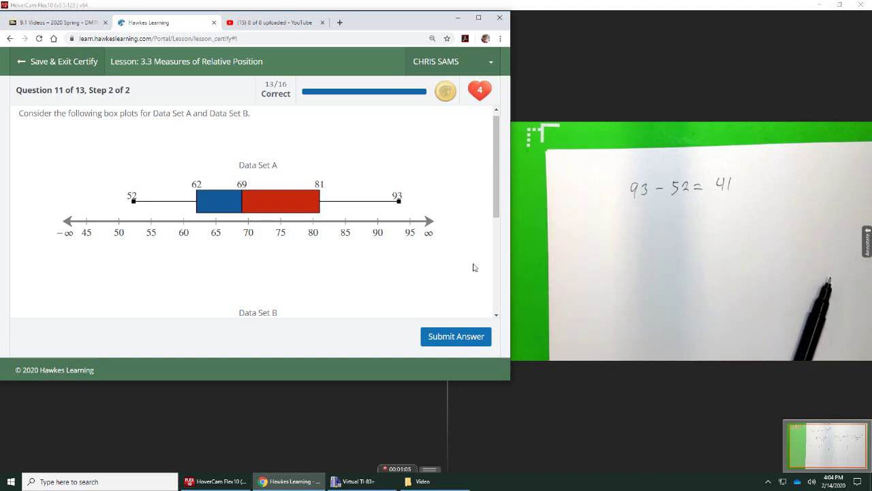
# - Answer Data Set A as having the largest variation, submit, and load question 12
pyautogui.scroll(-3, 332, 252)
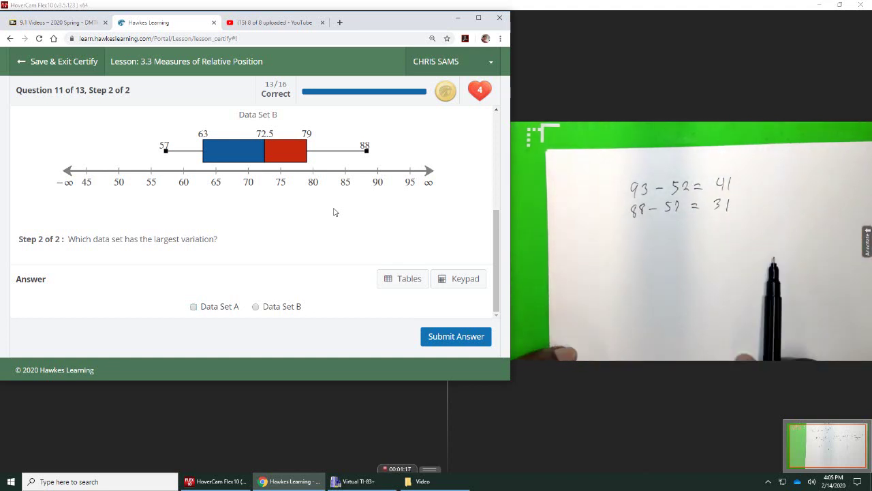
pyautogui.scroll(1, 333, 212)
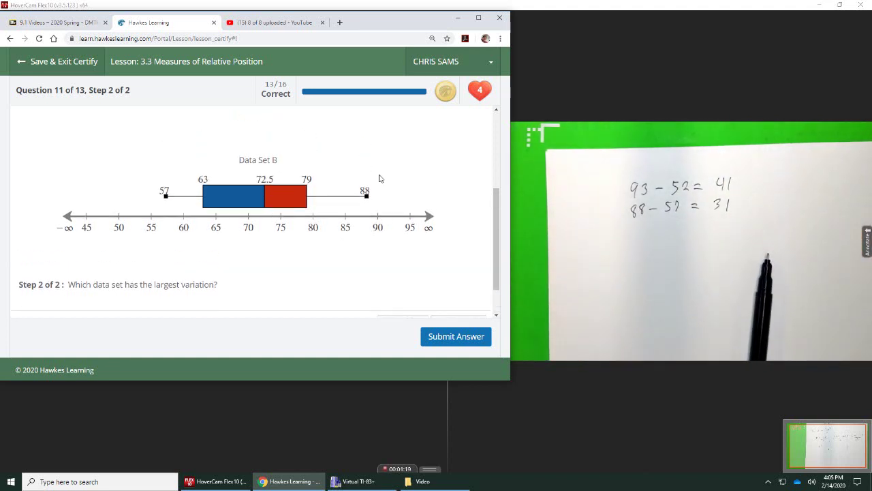
pyautogui.scroll(-1, 256, 215)
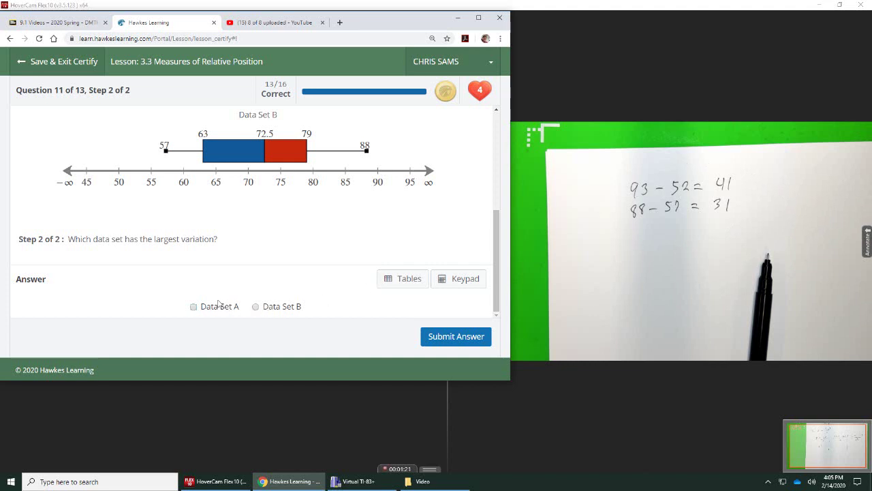
pyautogui.click(194, 307)
pyautogui.click(442, 339)
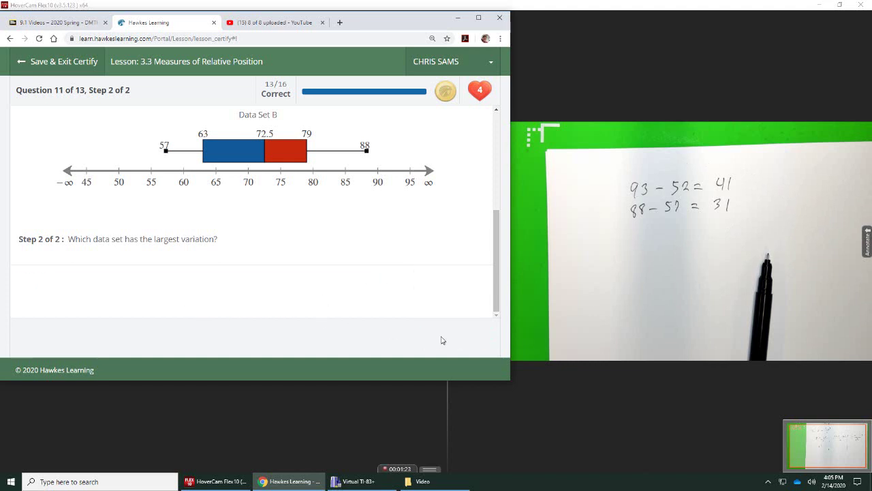
pyautogui.click(451, 300)
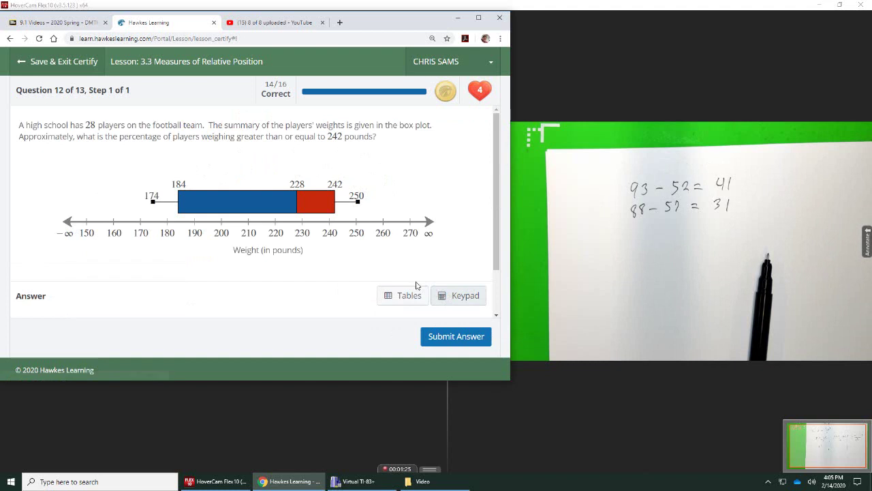
# - Submit 25% as the share of players weighing at least 242 pounds, then load question 13
pyautogui.scroll(-1, 254, 175)
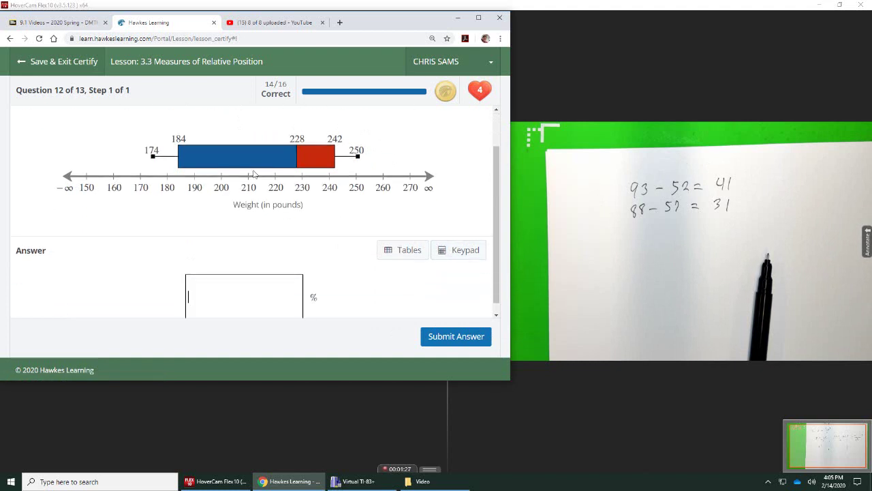
pyautogui.scroll(1, 251, 174)
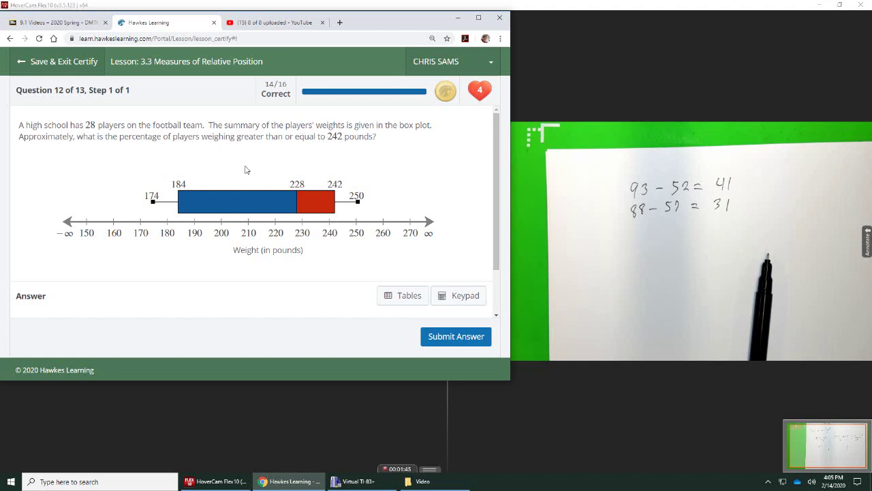
pyautogui.scroll(-1, 247, 170)
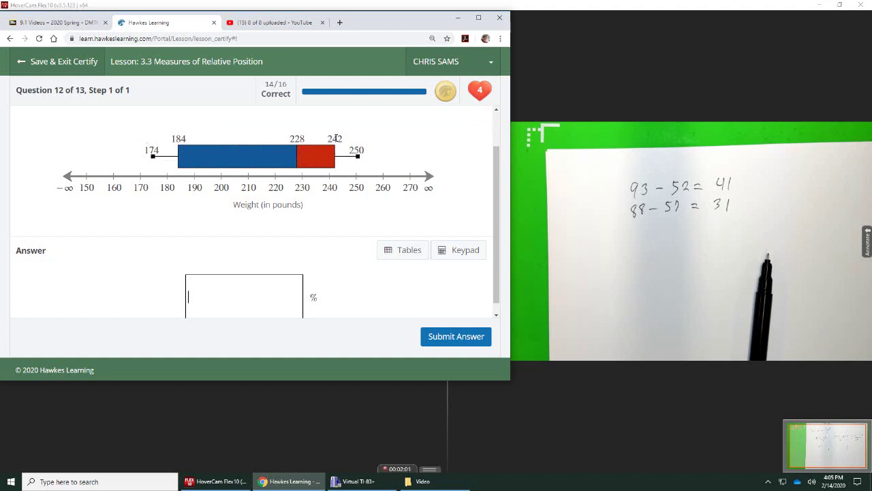
pyautogui.scroll(1, 336, 138)
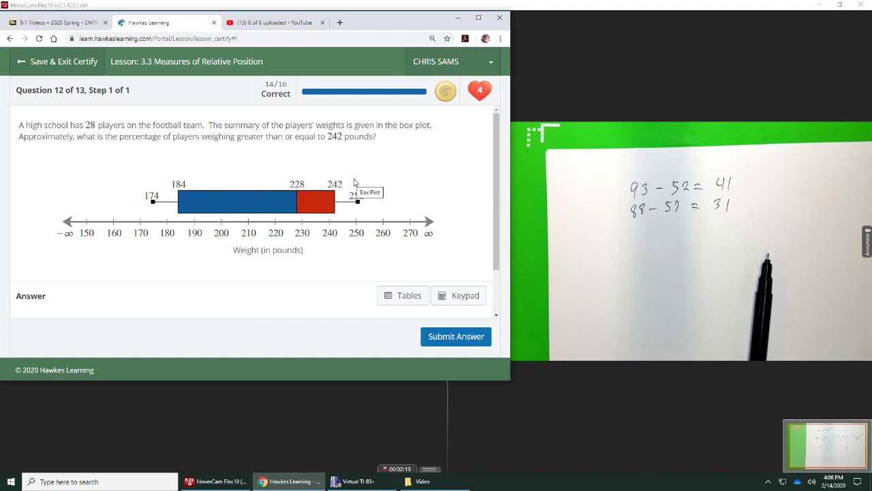
pyautogui.scroll(-2, 306, 204)
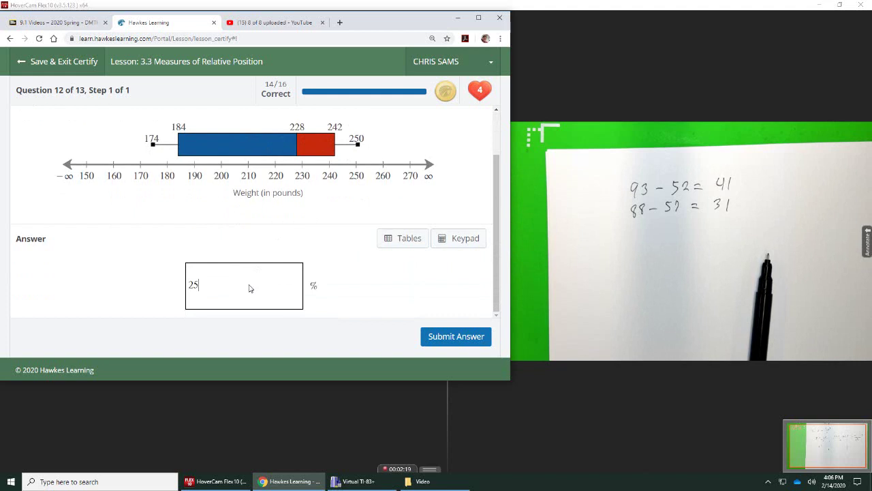
pyautogui.click(458, 337)
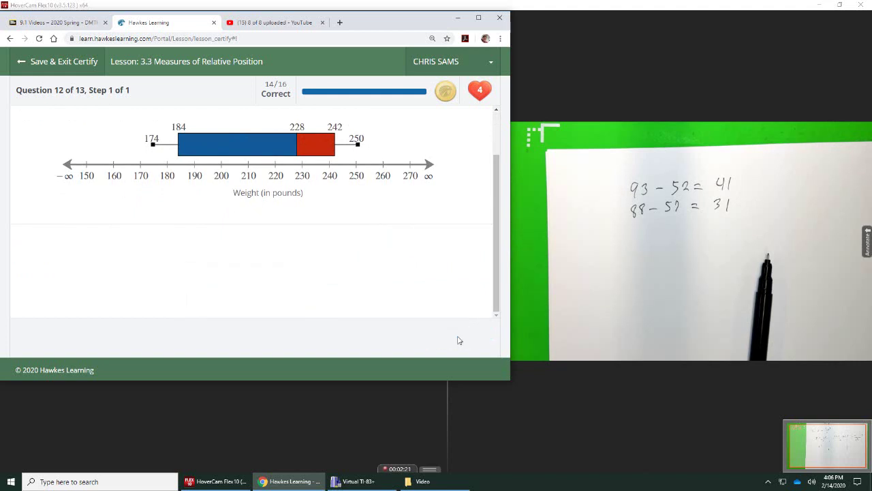
pyautogui.click(454, 300)
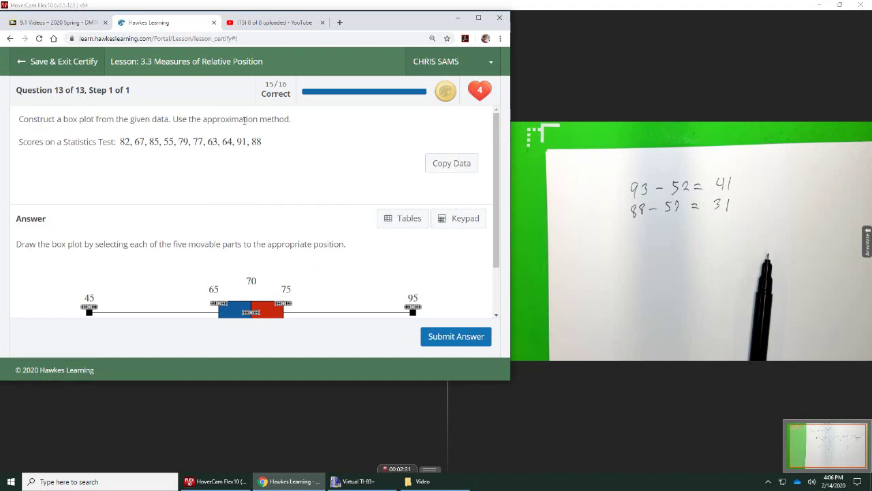
# - Review question 13's test-score box plot and bring up the Virtual TI-83+ calculator
pyautogui.scroll(-2, 260, 243)
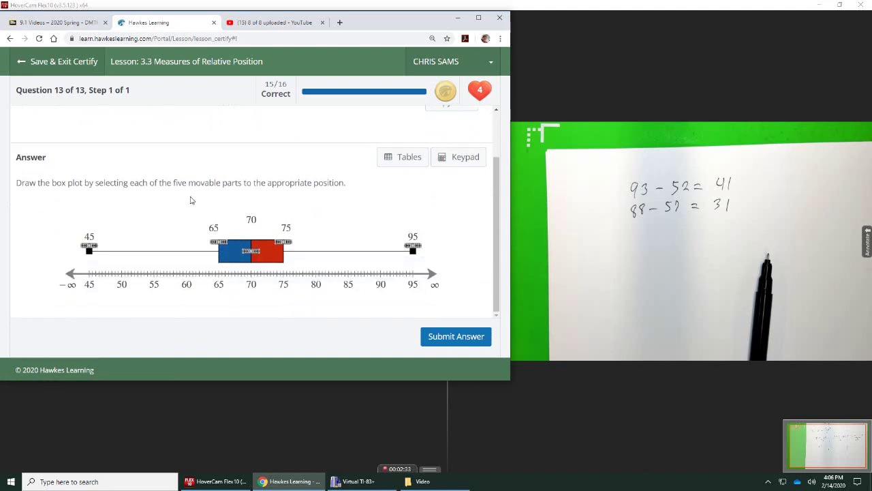
pyautogui.scroll(2, 191, 198)
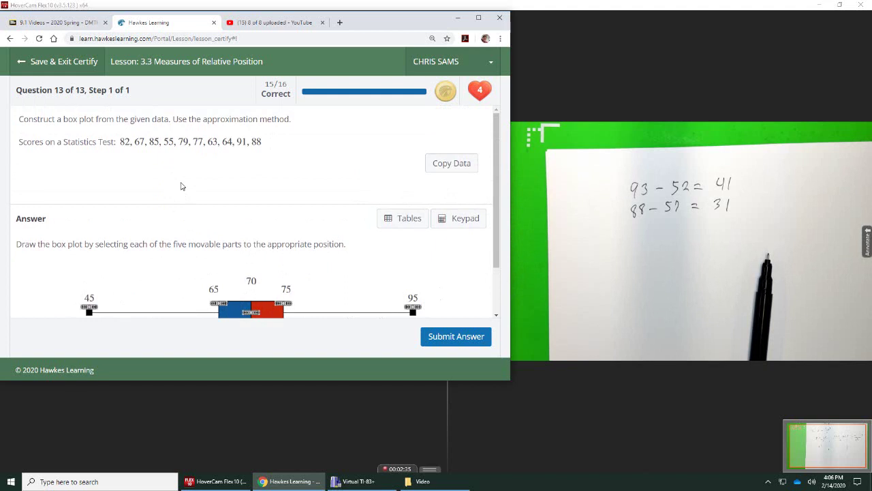
pyautogui.click(382, 482)
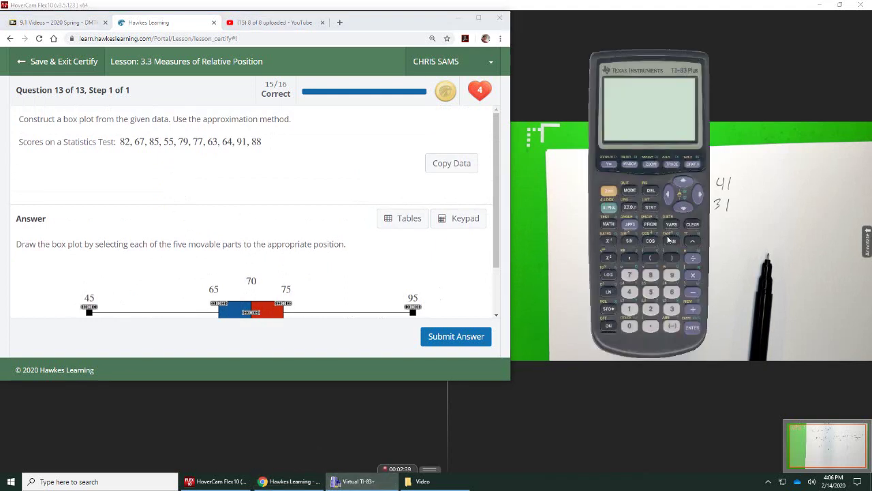
# - Turn on the calculator, open the STAT list editor, and empty list L1
pyautogui.click(609, 325)
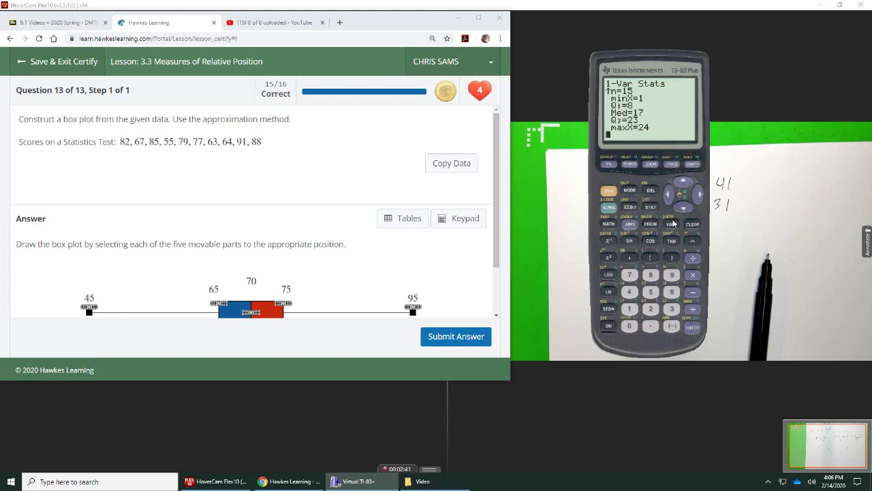
pyautogui.click(692, 223)
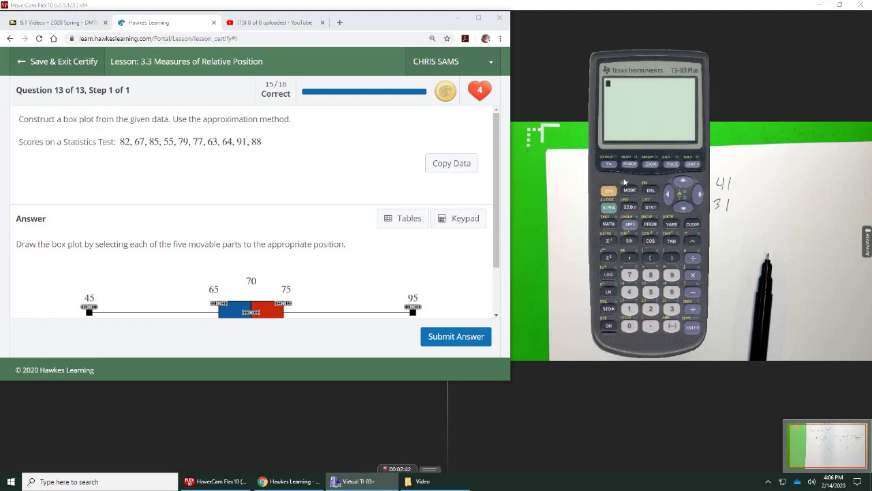
pyautogui.click(652, 206)
pyautogui.click(685, 323)
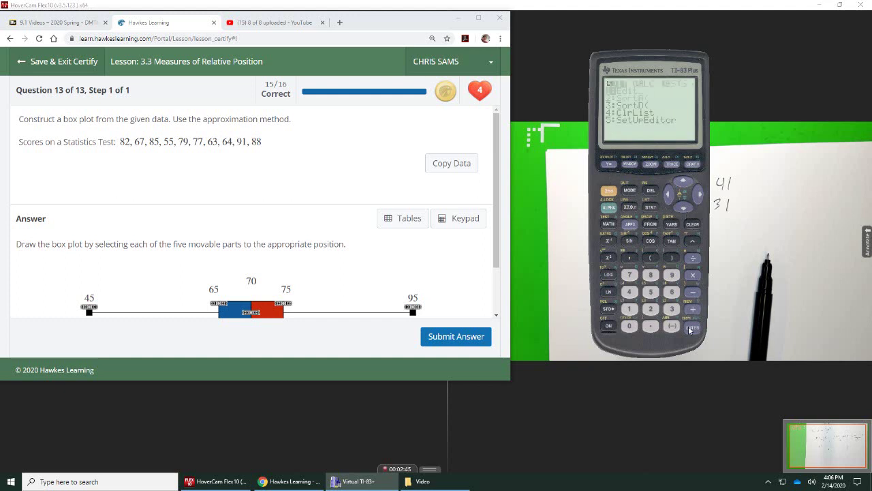
pyautogui.click(684, 181)
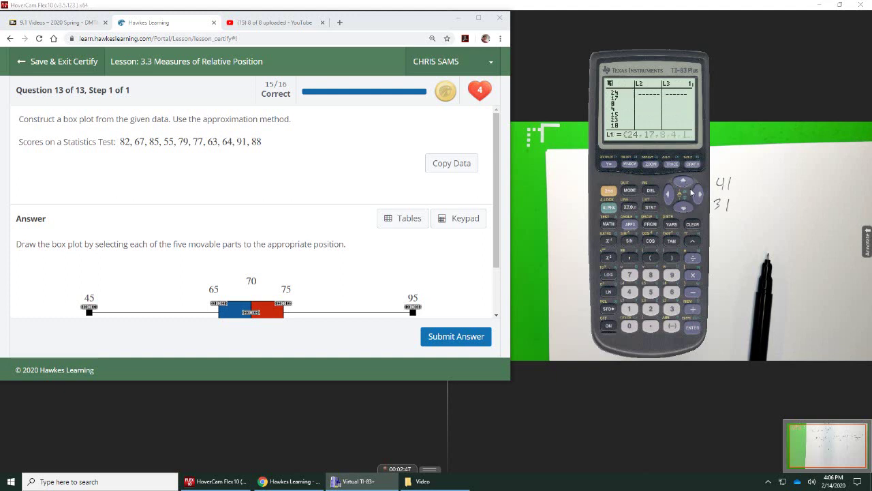
pyautogui.click(692, 224)
pyautogui.click(692, 328)
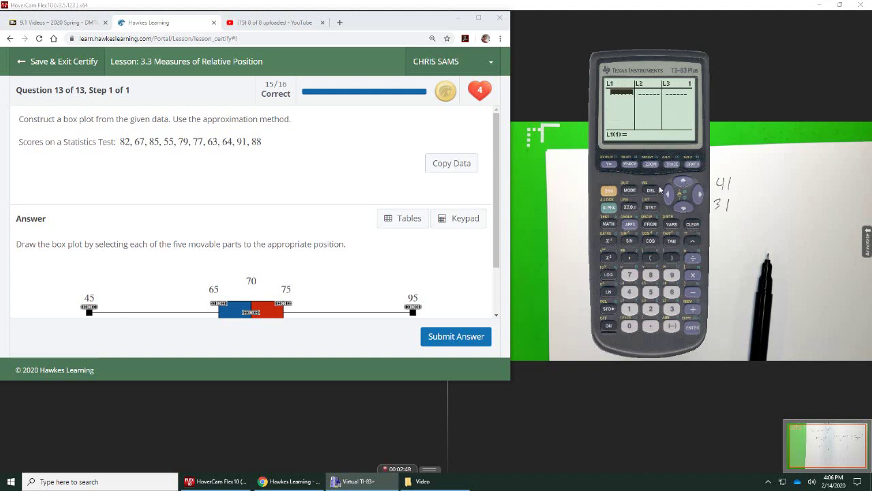
# - Enter the test scores 82, 67, 85, 55, 79, 77, 63, 64, 91, 88 into L1
pyautogui.click(653, 276)
pyautogui.press('Return')
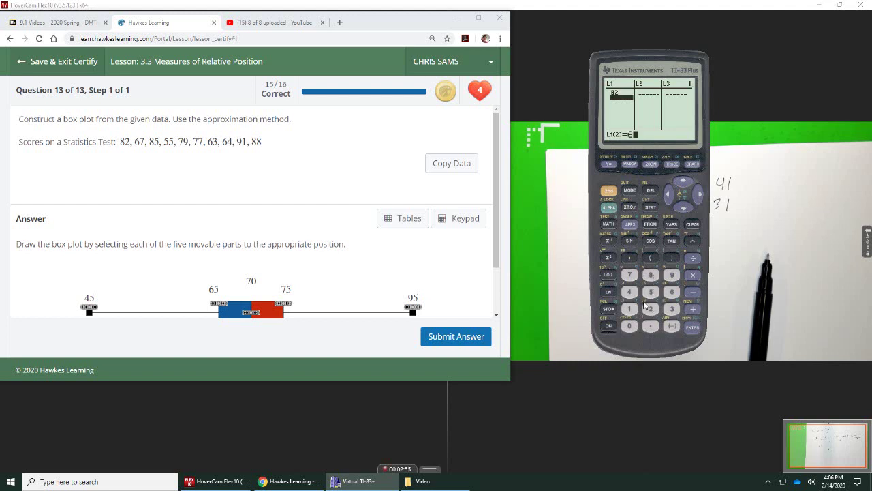
pyautogui.press('Return')
pyautogui.press('Return')
pyautogui.press('Return')
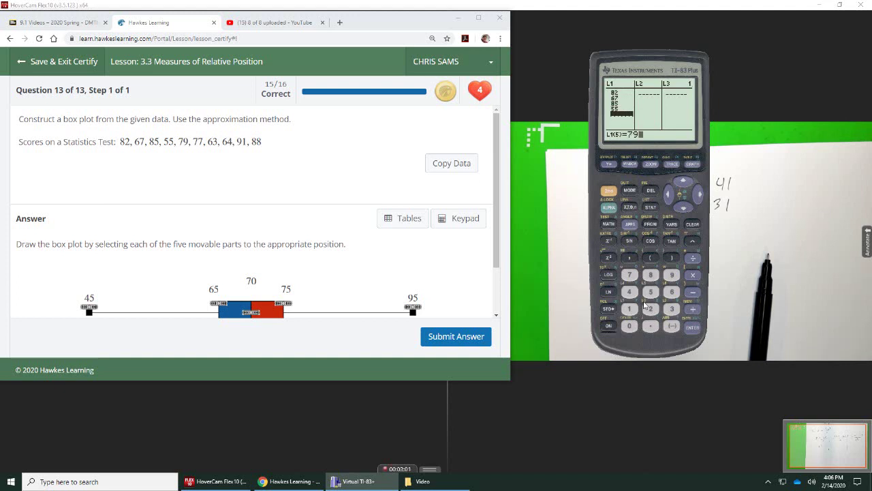
pyautogui.press('Return')
pyautogui.write('63')
pyautogui.press('Return')
pyautogui.press('Return')
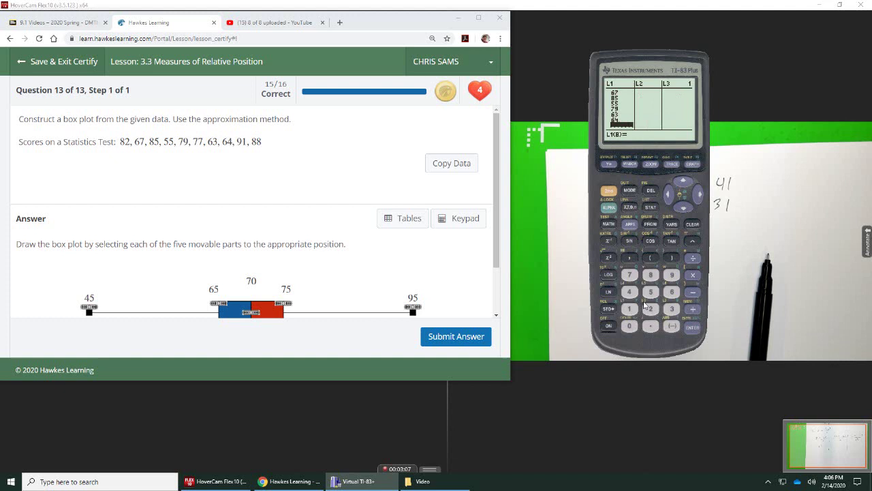
pyautogui.write('91')
pyautogui.press('Return')
pyautogui.write('88')
pyautogui.press('Return')
# - Review L1 and fix wrong entries: sixth score 77, then re-enter 91 and 88
pyautogui.press('Up')
pyautogui.press('Up')
pyautogui.press('Up')
pyautogui.press('Up')
pyautogui.press('Up')
pyautogui.press('Up')
pyautogui.press('Up')
pyautogui.press('Up')
pyautogui.press('Up')
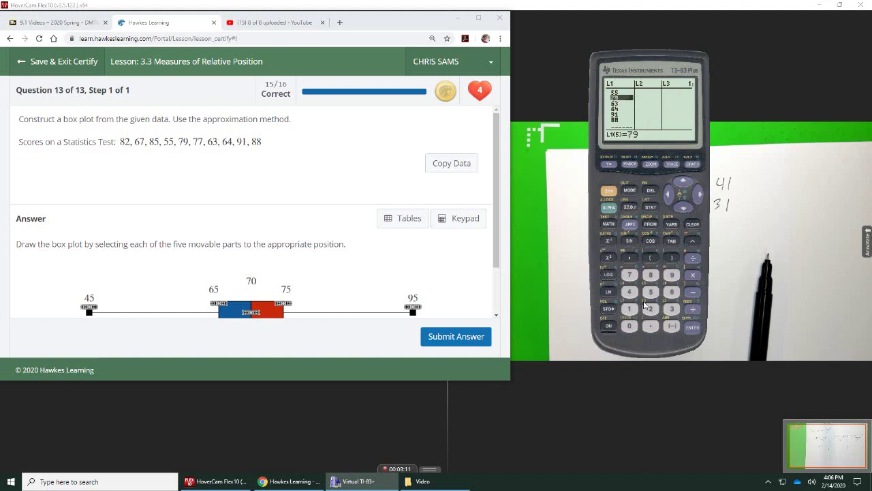
pyautogui.press('Up')
pyautogui.press('Down')
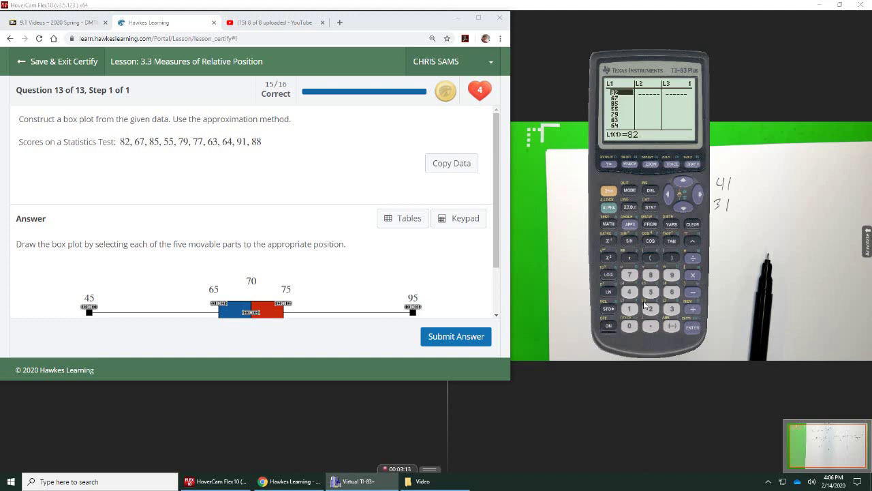
pyautogui.press('Down')
pyautogui.press('Down')
pyautogui.press('Down')
pyautogui.press('Down')
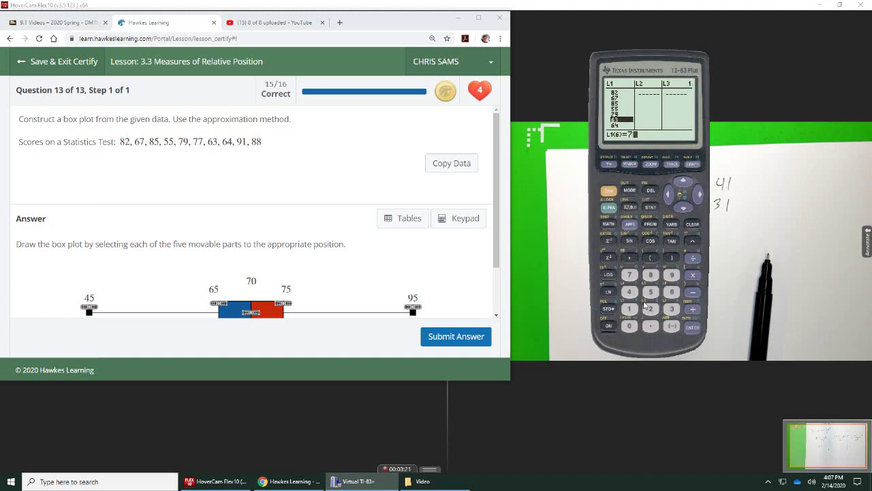
pyautogui.press('Return')
pyautogui.press('Return')
pyautogui.write('91')
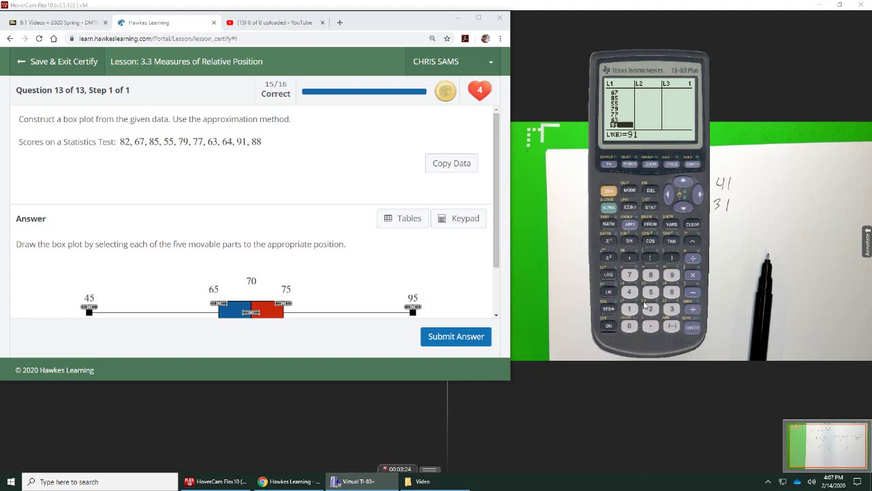
pyautogui.press('Return')
pyautogui.write('9')
pyautogui.press('Return')
pyautogui.write('88')
pyautogui.press('Return')
# - Run 1-Var Stats on L1 to read minX 55, Q1 64, Med 78, Q3 85, maxX 91
pyautogui.click(652, 207)
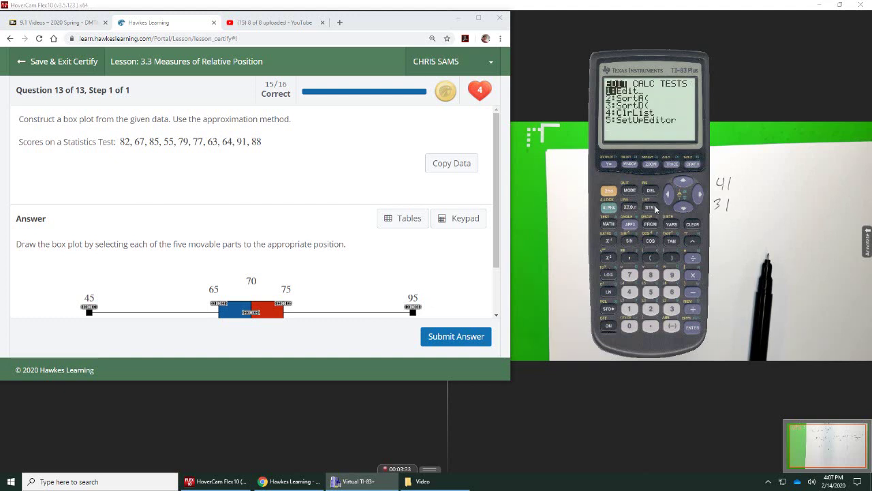
pyautogui.click(699, 195)
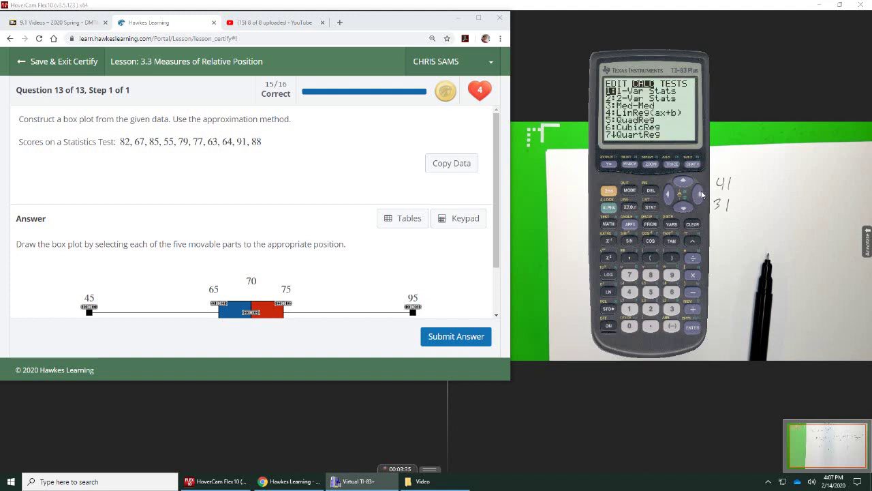
pyautogui.click(693, 330)
pyautogui.click(695, 329)
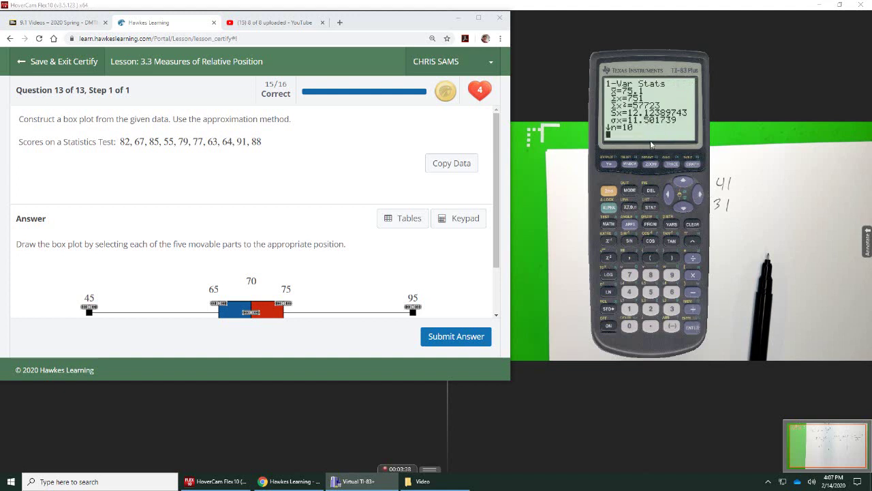
pyautogui.click(684, 208)
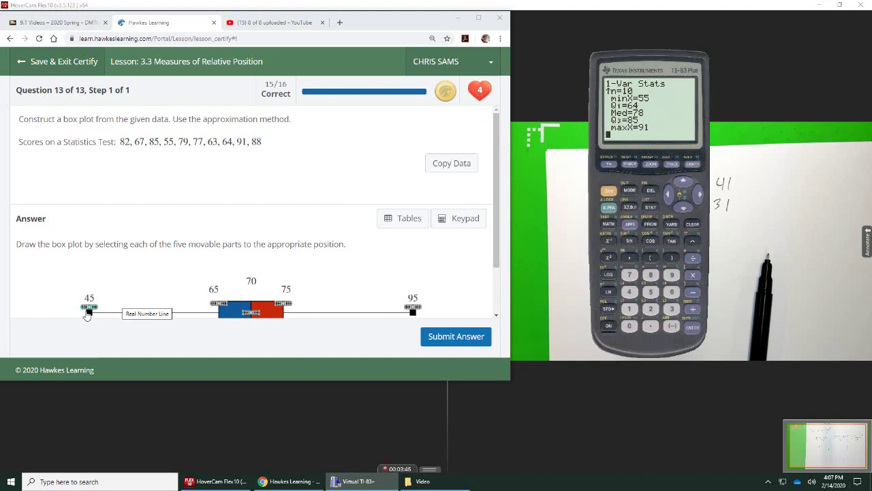
# - Drag the minimum, Q1, median, Q3 and maximum handles to 55, 64, 78, 85 and 91
pyautogui.moveTo(89, 312); pyautogui.dragTo(154, 314)
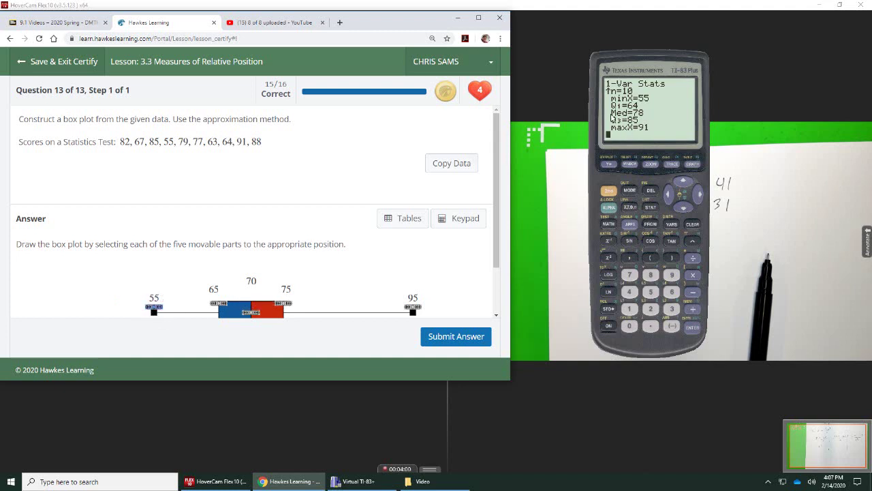
pyautogui.click(214, 304)
pyautogui.moveTo(216, 305); pyautogui.dragTo(214, 305)
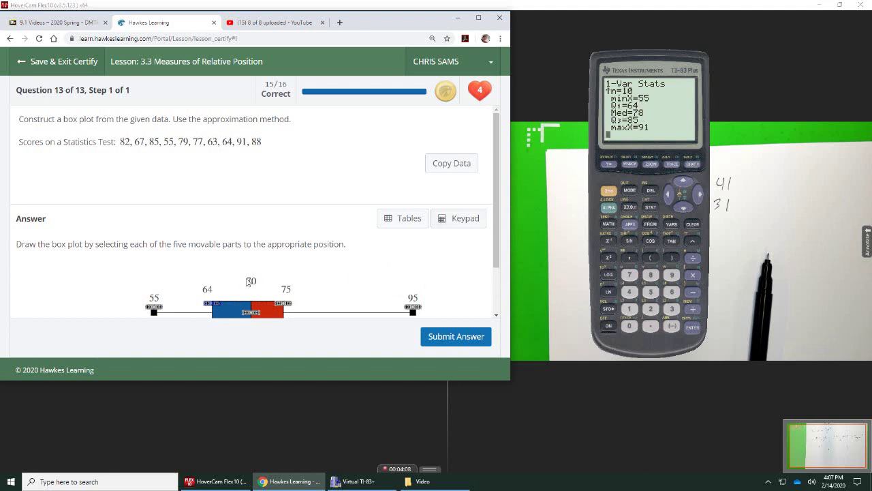
pyautogui.moveTo(252, 311); pyautogui.dragTo(299, 310)
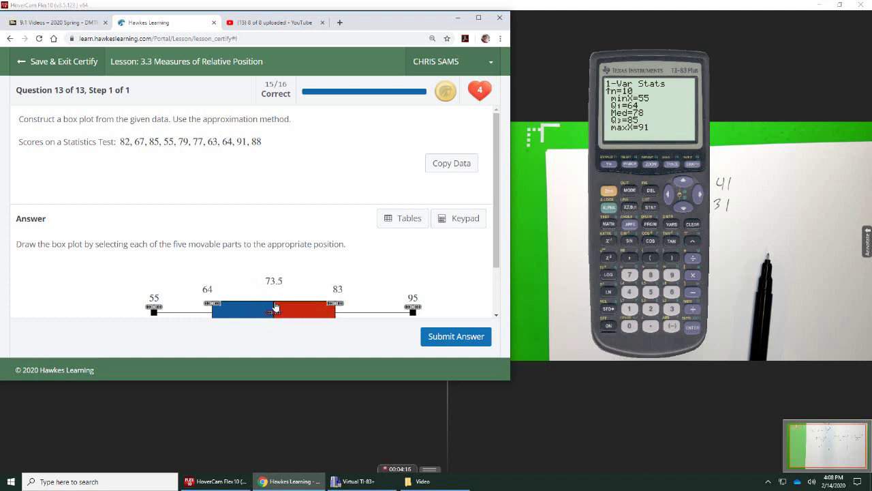
pyautogui.moveTo(276, 306); pyautogui.dragTo(305, 306)
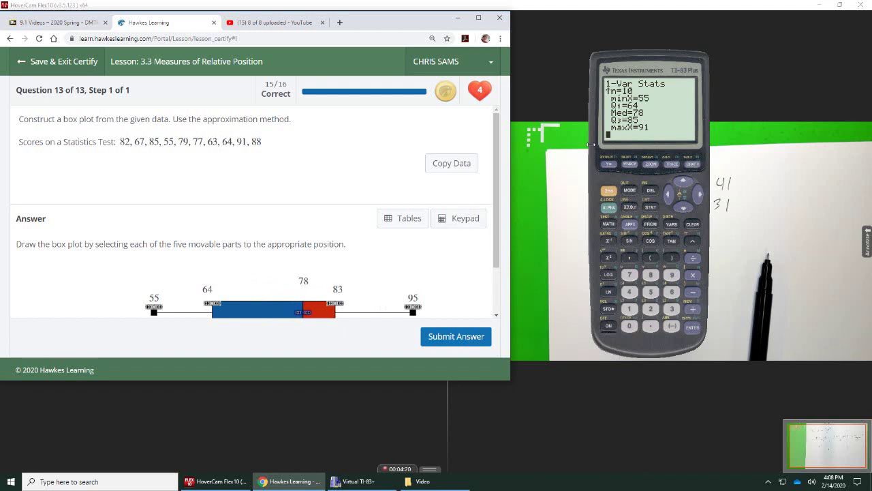
pyautogui.moveTo(335, 303); pyautogui.dragTo(347, 304)
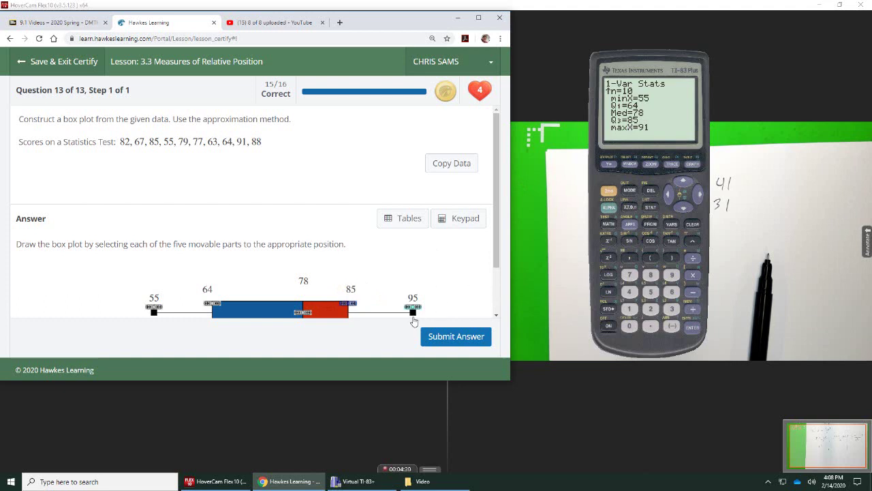
pyautogui.moveTo(412, 310); pyautogui.dragTo(387, 311)
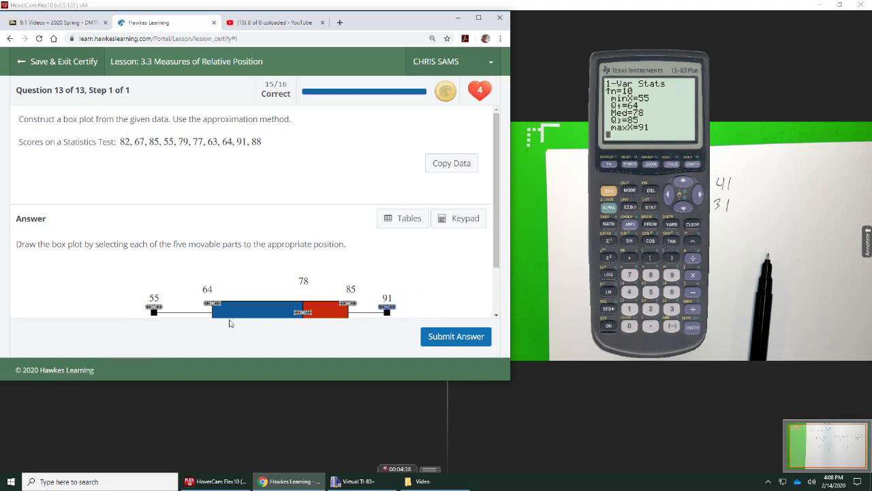
# - Turn Plot1 on as a box plot of list L1 with frequency 1 via STAT PLOT
pyautogui.scroll(-1, 258, 248)
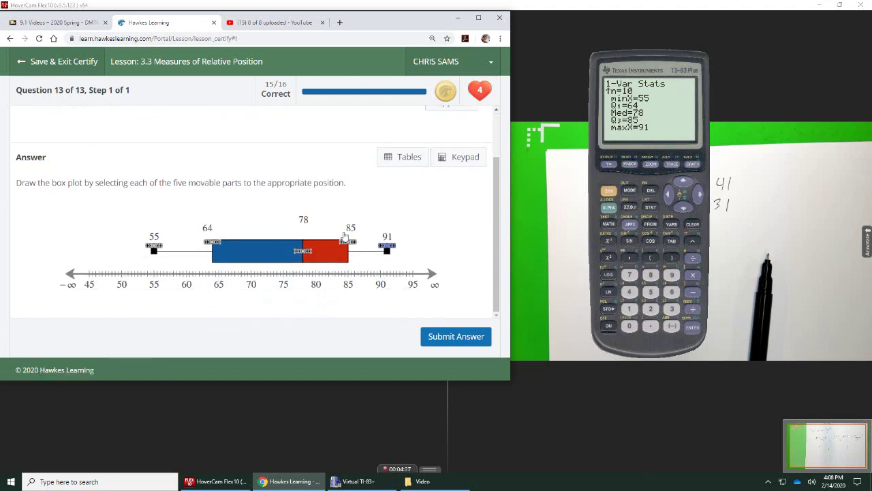
pyautogui.click(610, 194)
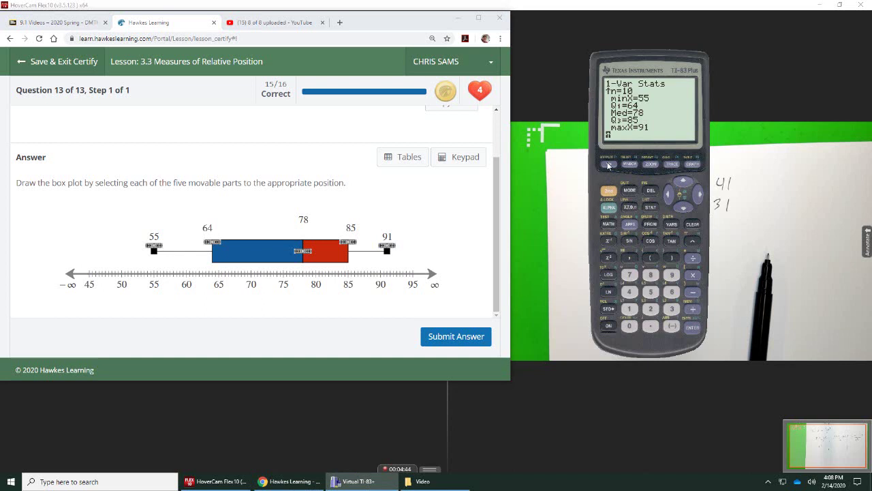
pyautogui.click(609, 165)
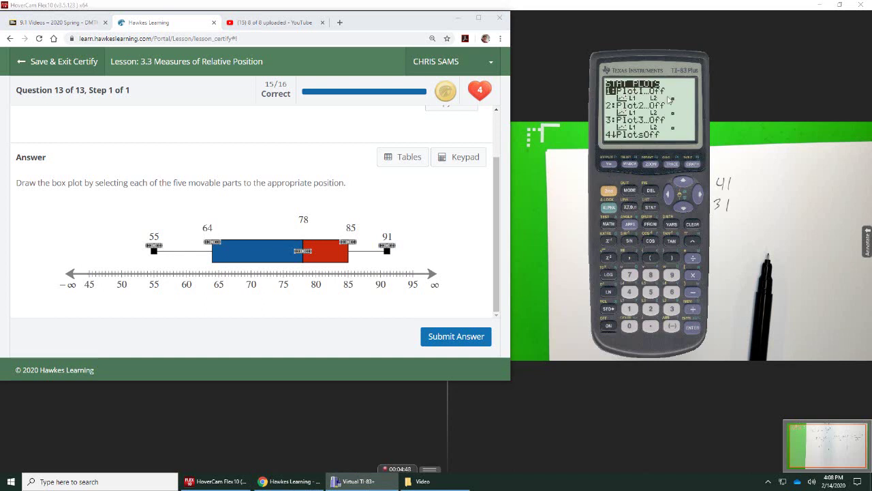
pyautogui.click(694, 331)
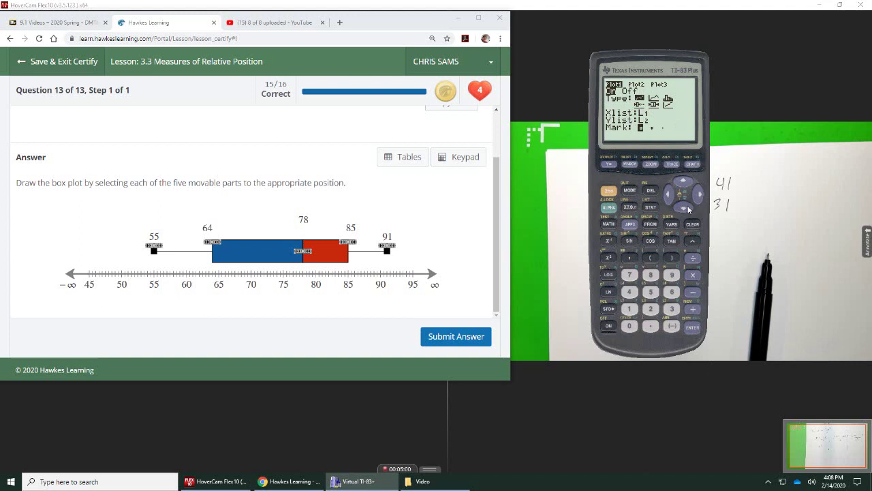
pyautogui.click(699, 195)
pyautogui.click(693, 328)
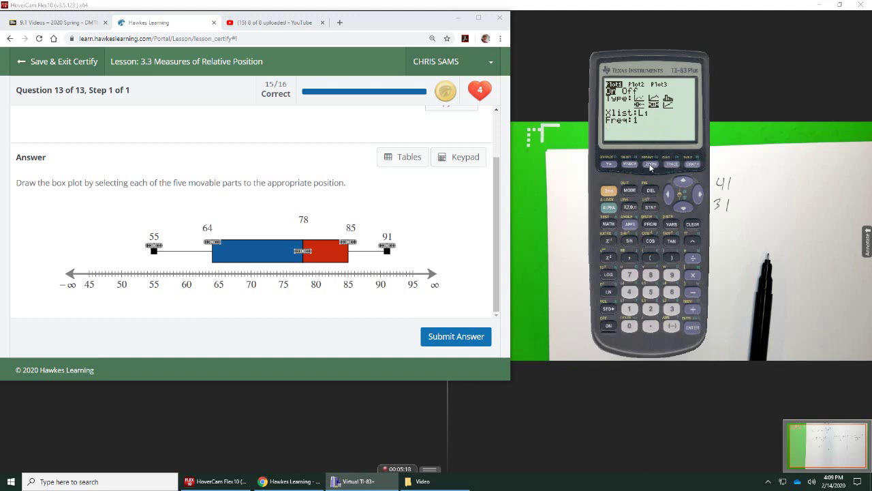
pyautogui.click(651, 165)
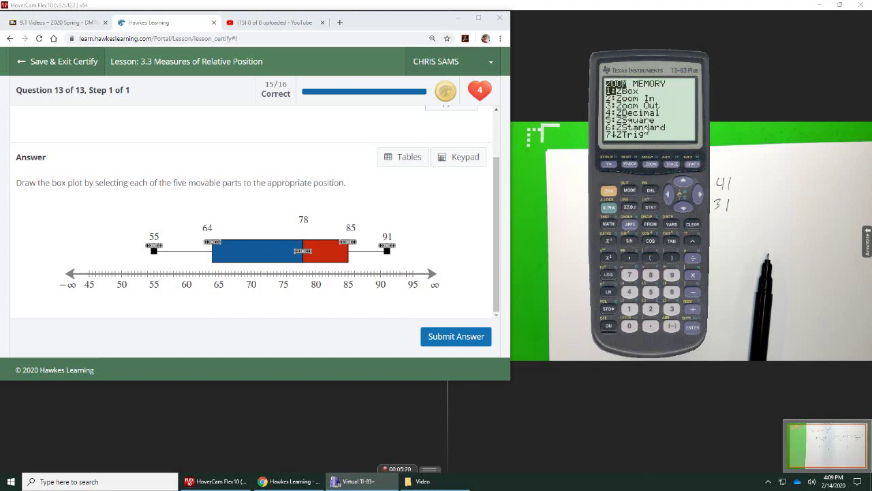
# - Apply ZoomStat to graph the L1 box plot fitted to the data
pyautogui.click(685, 209)
pyautogui.click(685, 208)
pyautogui.click(685, 208)
pyautogui.click(686, 209)
pyautogui.click(684, 209)
pyautogui.click(685, 209)
pyautogui.click(685, 210)
pyautogui.click(685, 212)
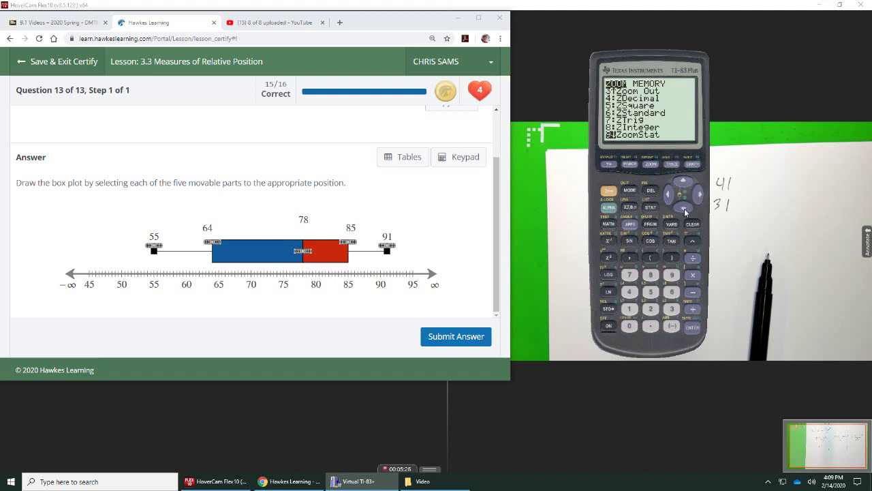
pyautogui.click(694, 328)
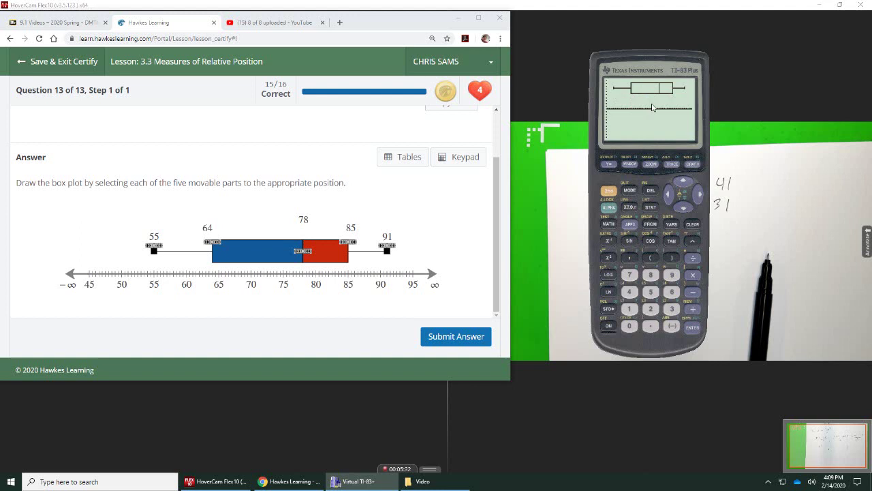
# - Trace the box plot to read minimum 55, Q1 64, Q3 85 and maximum 91
pyautogui.click(675, 168)
pyautogui.press('Left')
pyautogui.press('Left')
pyautogui.click(699, 196)
pyautogui.click(699, 196)
pyautogui.click(699, 196)
pyautogui.click(700, 197)
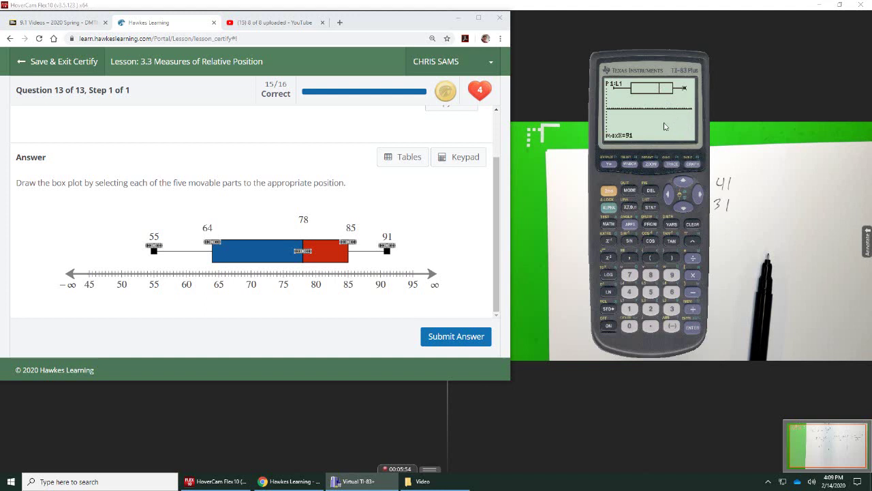